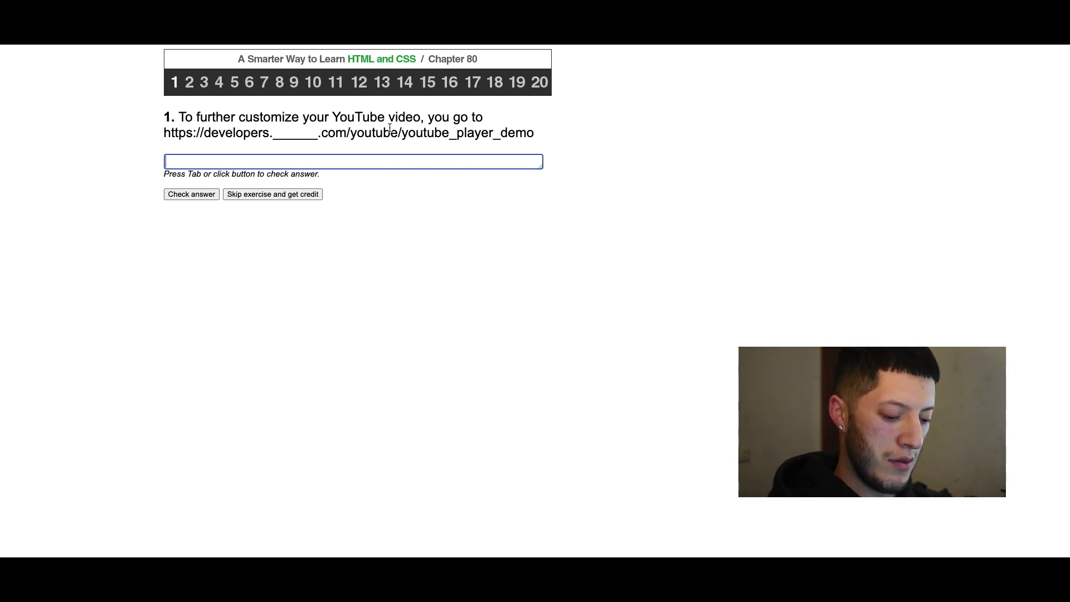
# Answer exercise 1 with 'Google' and exercise 2 with '='.
pyautogui.write('Google')
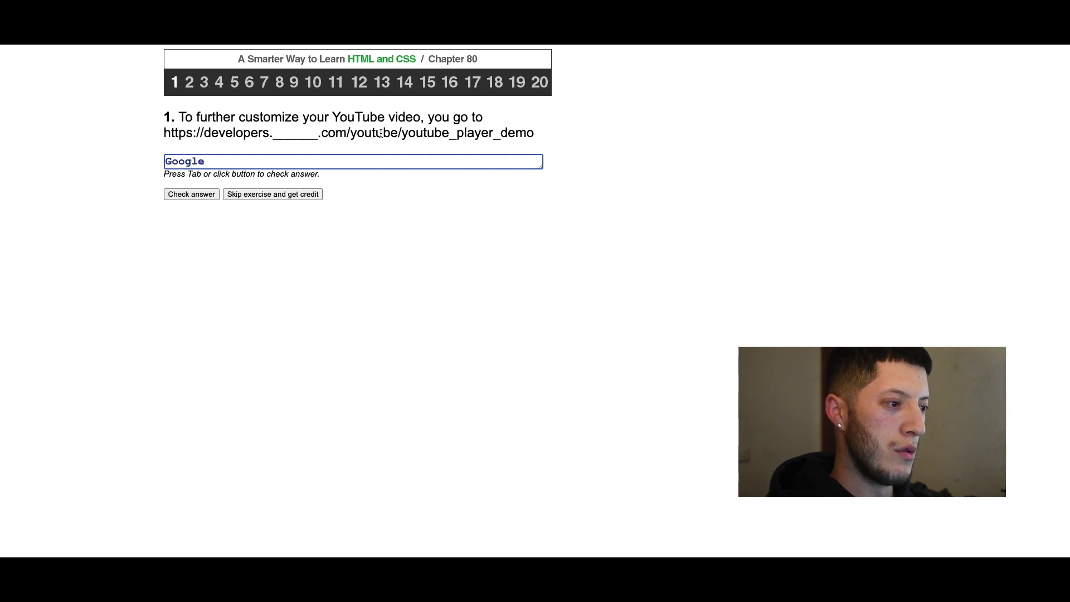
pyautogui.press('Tab')
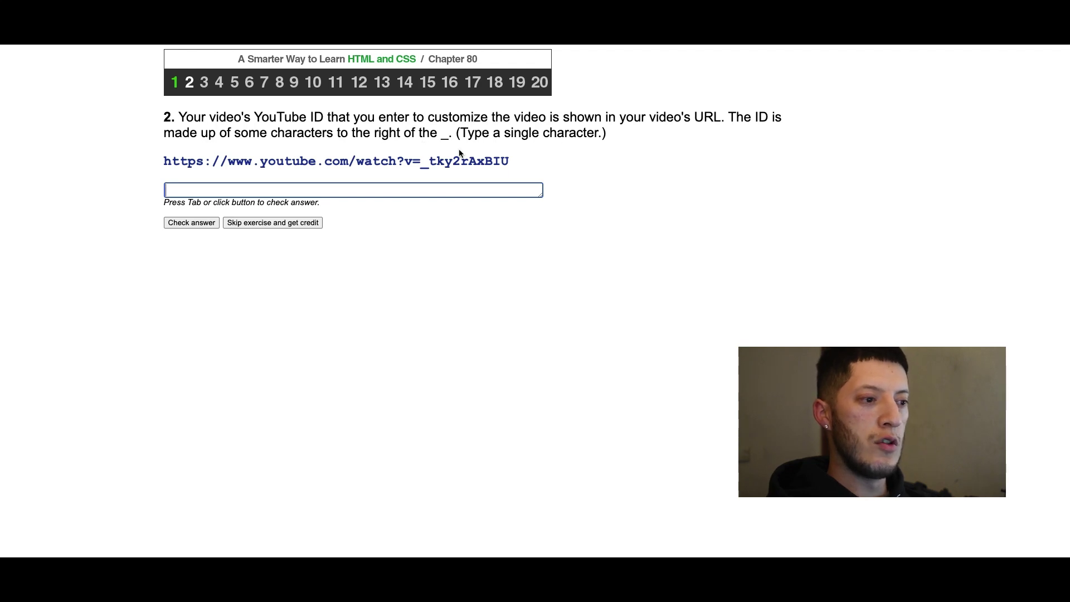
pyautogui.write('=')
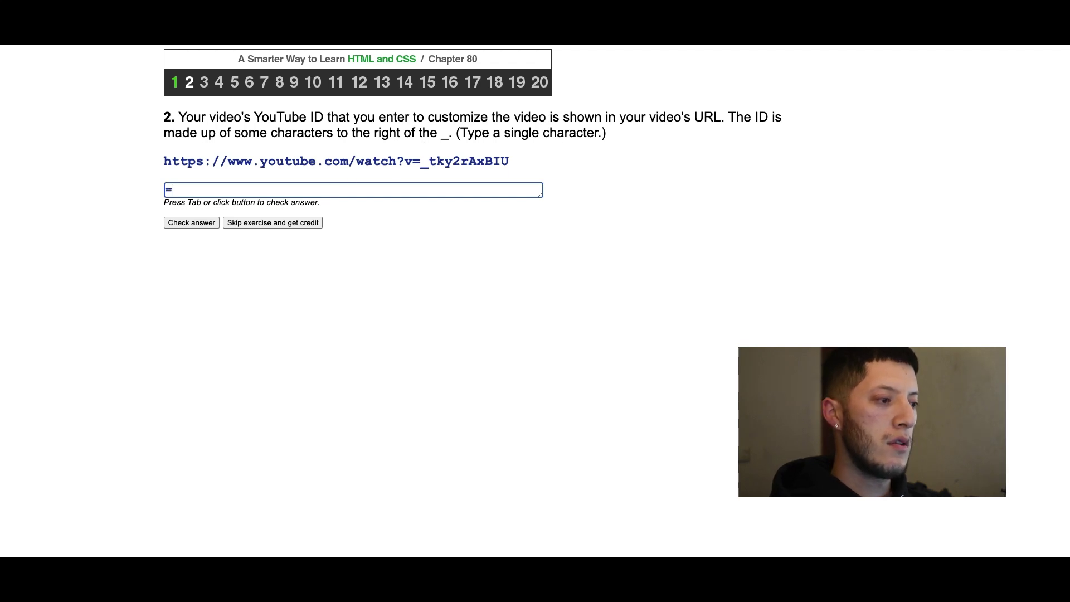
pyautogui.click(204, 224)
pyautogui.press('Tab')
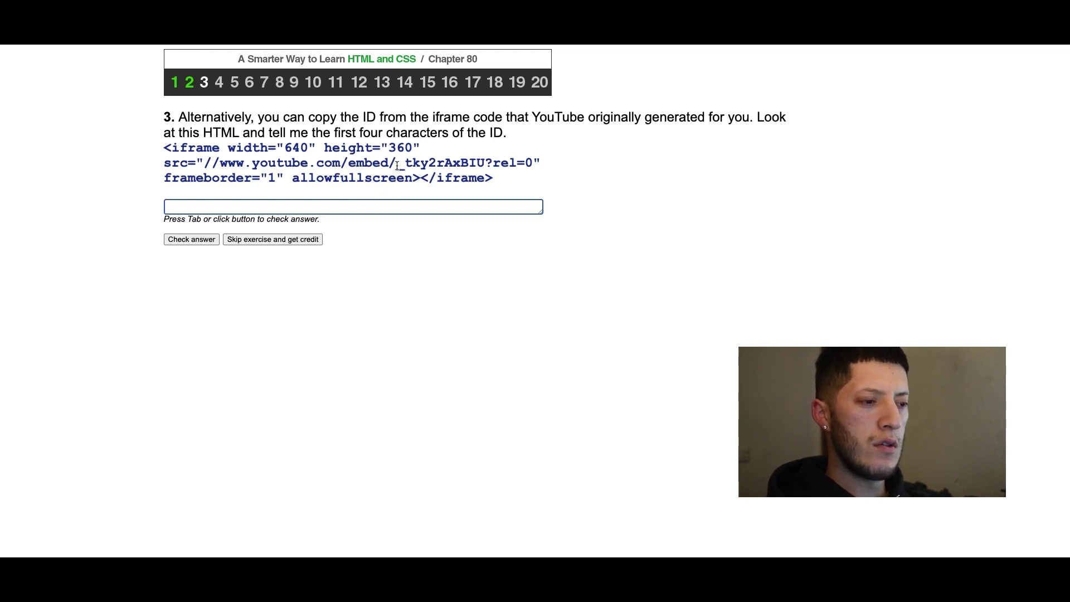
# Select '_tky' for exercise 3, answer exercise 4 with 'Upd', and advance to exercise 5.
pyautogui.moveTo(397, 165); pyautogui.dragTo(423, 166)
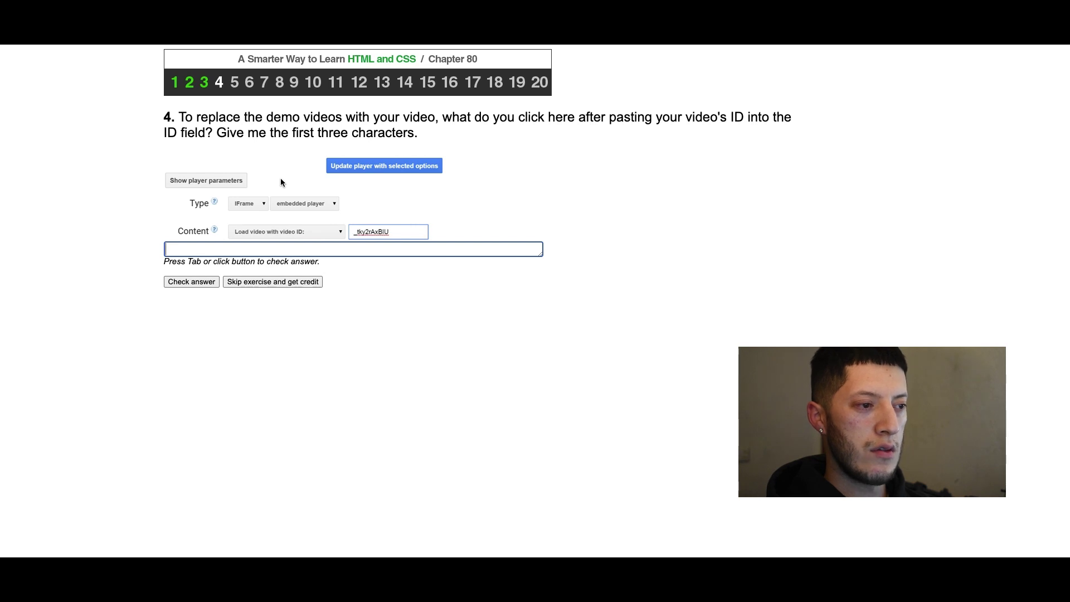
pyautogui.write('Up')
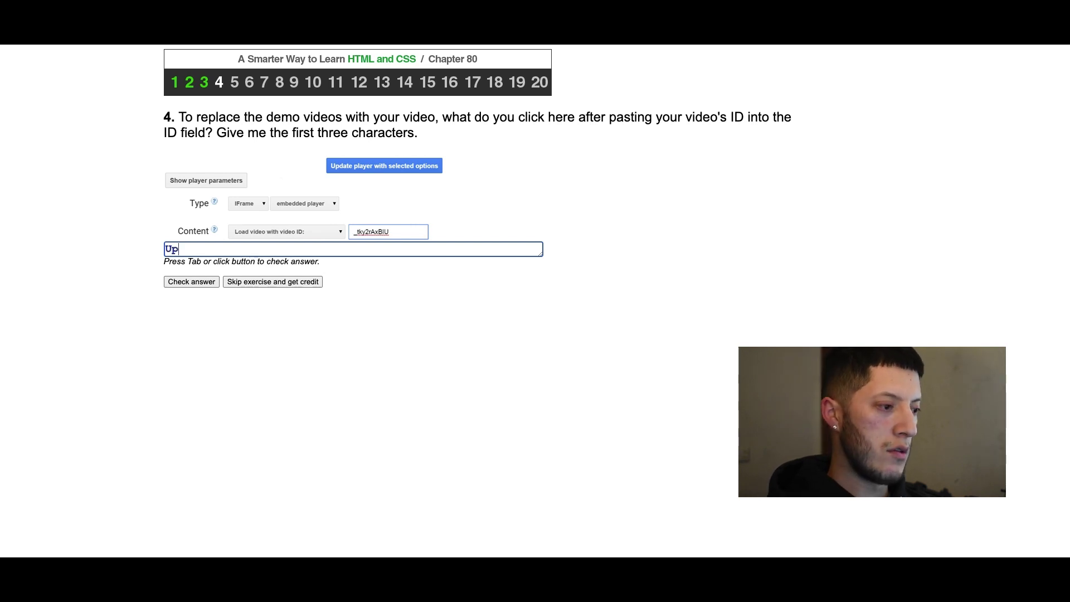
pyautogui.write('d')
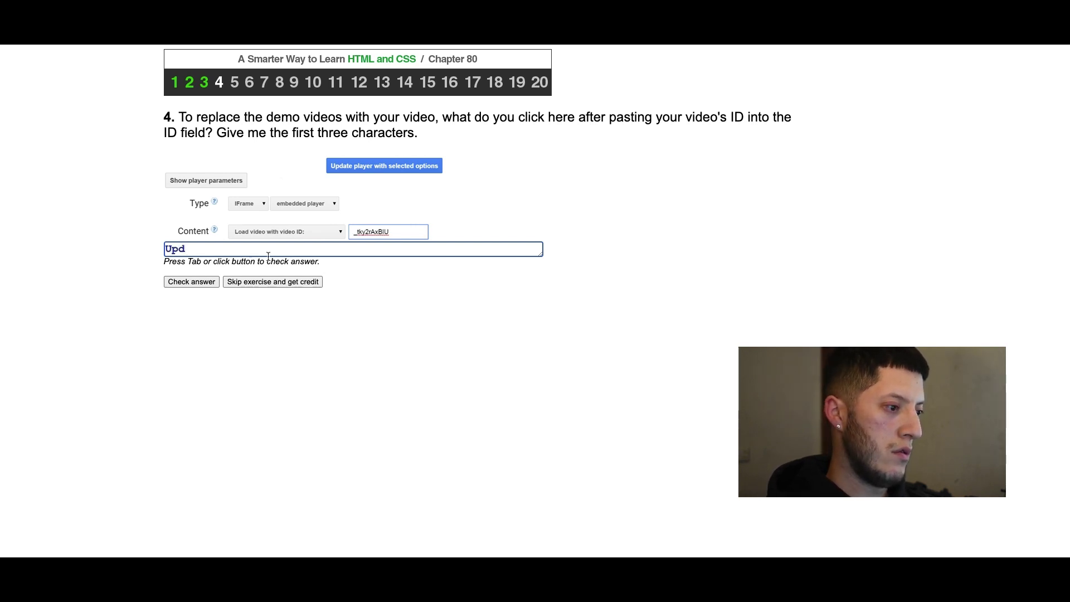
pyautogui.click(204, 282)
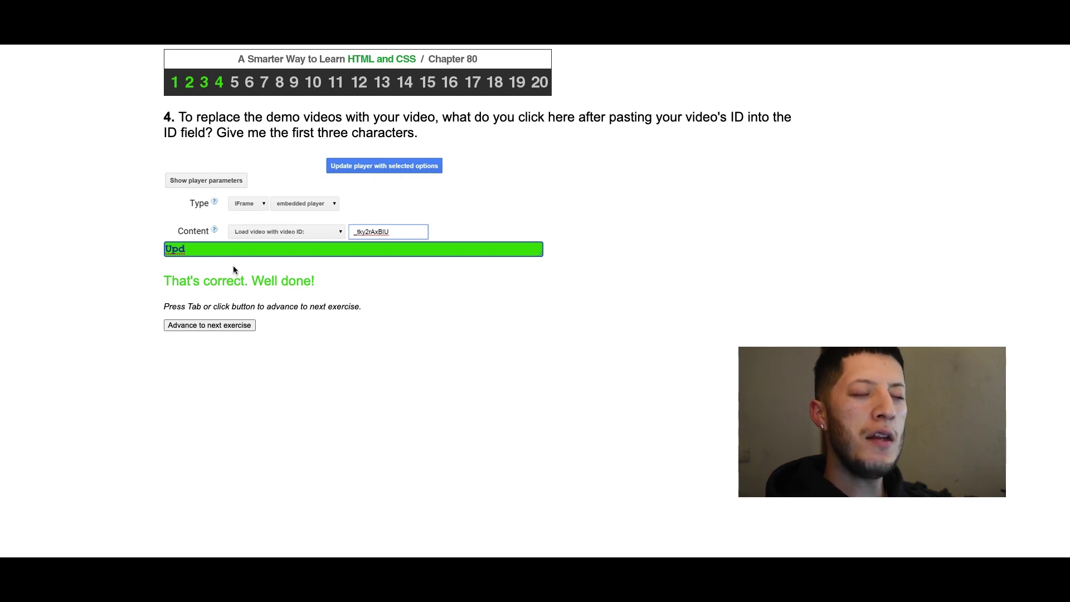
pyautogui.click(238, 325)
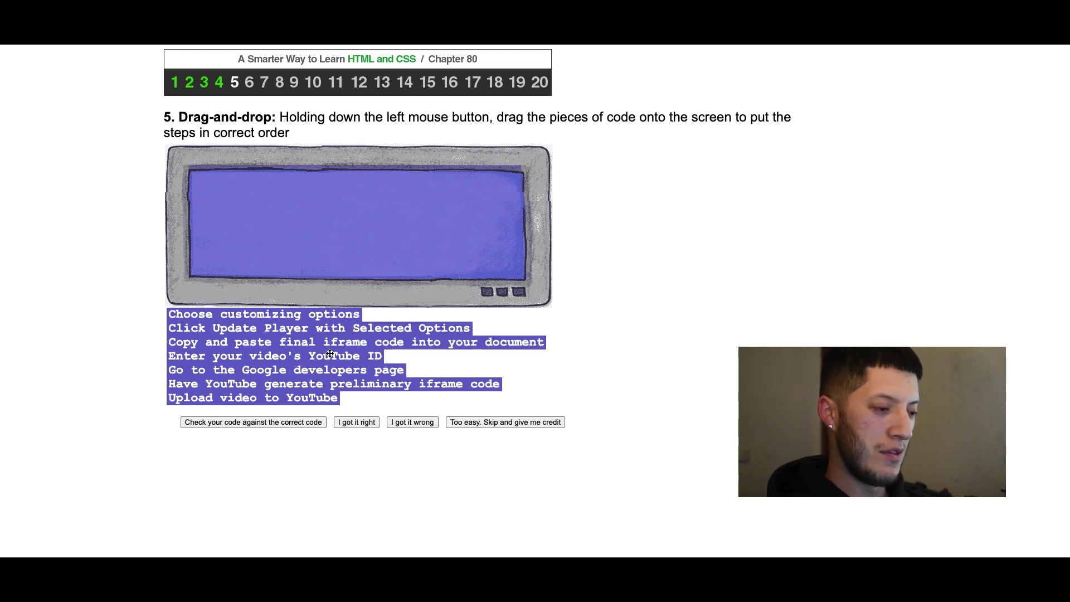
# Place the upload, iframe-generation, final copy-paste, Update Player and YouTube ID steps on the screen image.
pyautogui.moveTo(313, 402); pyautogui.dragTo(333, 182)
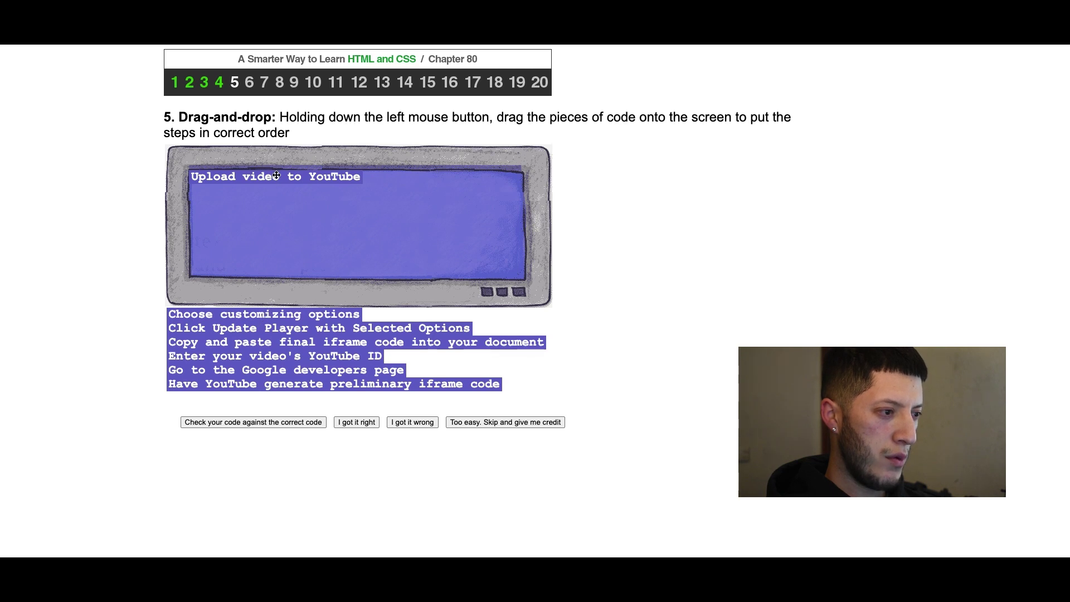
pyautogui.moveTo(276, 176); pyautogui.dragTo(275, 157)
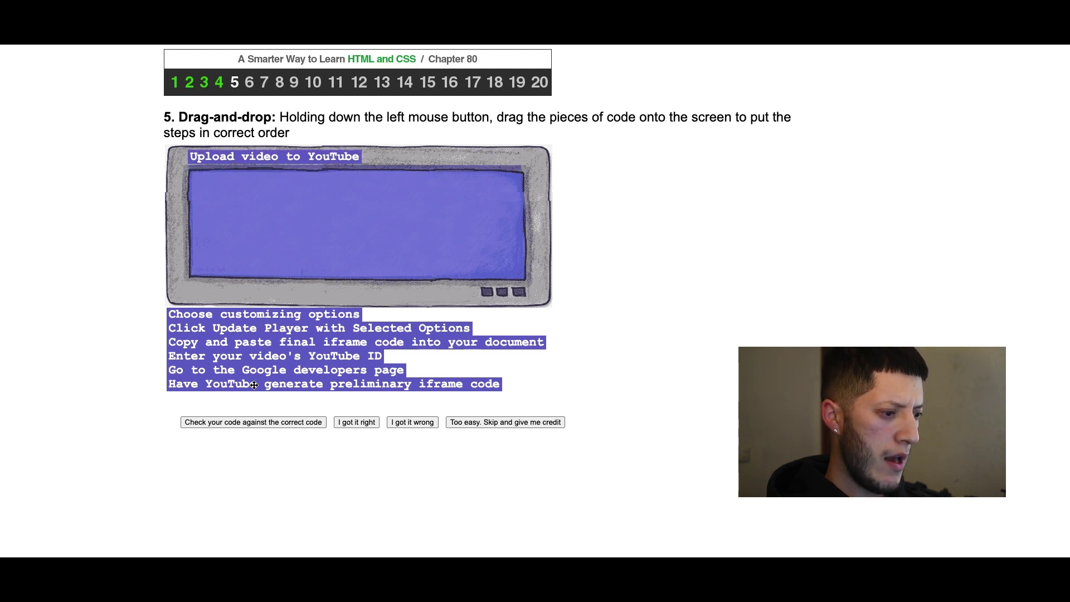
pyautogui.moveTo(255, 387); pyautogui.dragTo(268, 237)
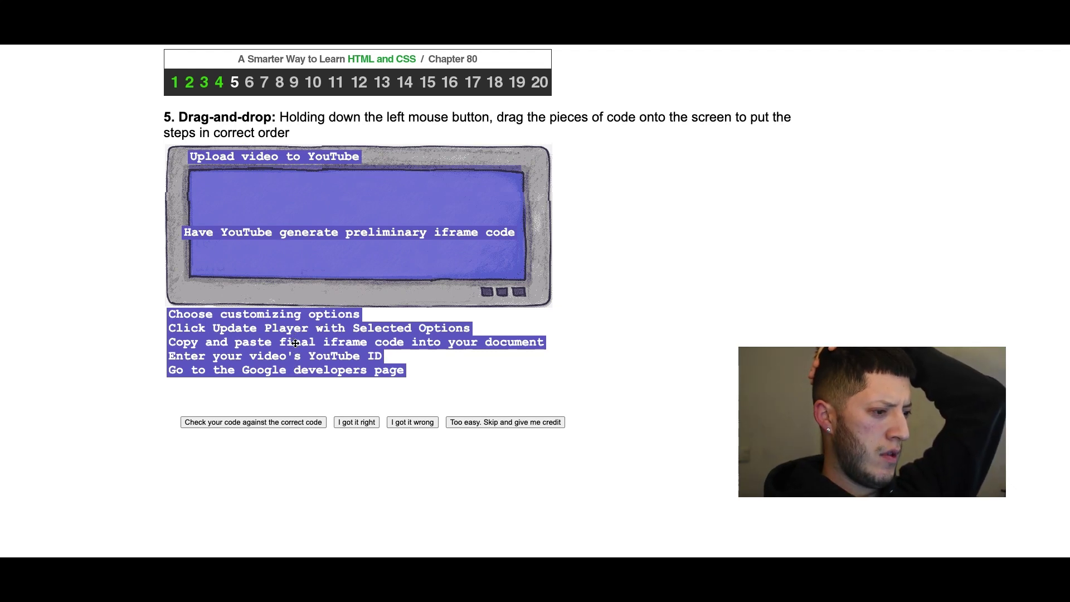
pyautogui.moveTo(296, 345); pyautogui.dragTo(296, 201)
pyautogui.moveTo(285, 332); pyautogui.dragTo(290, 259)
pyautogui.moveTo(290, 361); pyautogui.dragTo(341, 178)
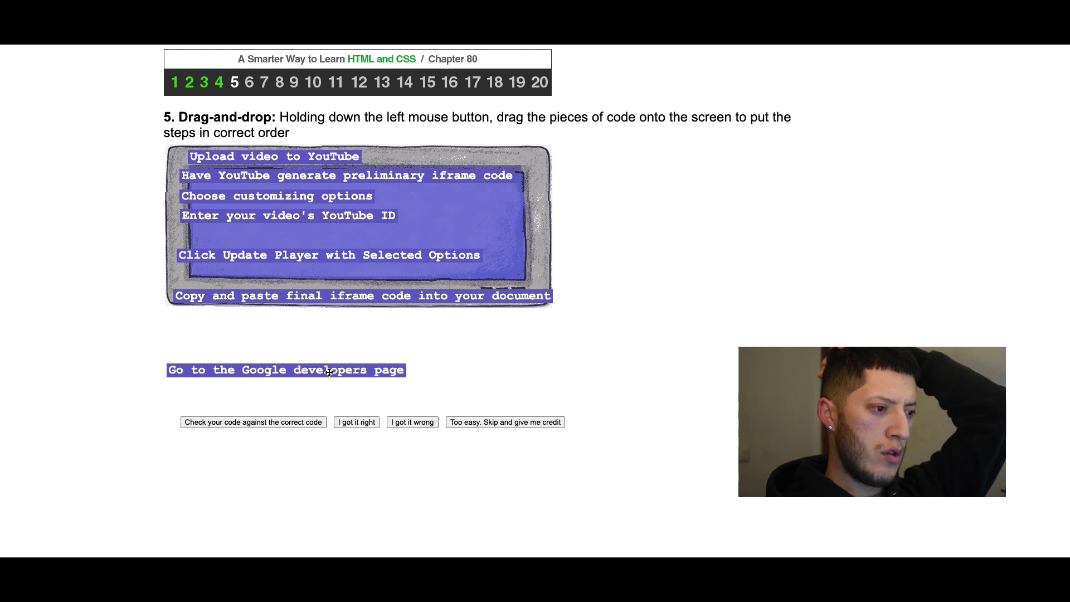
# Insert the Google developers page step above Choose customizing options and realign the stack.
pyautogui.moveTo(328, 372); pyautogui.dragTo(511, 187)
pyautogui.moveTo(384, 219); pyautogui.dragTo(383, 241)
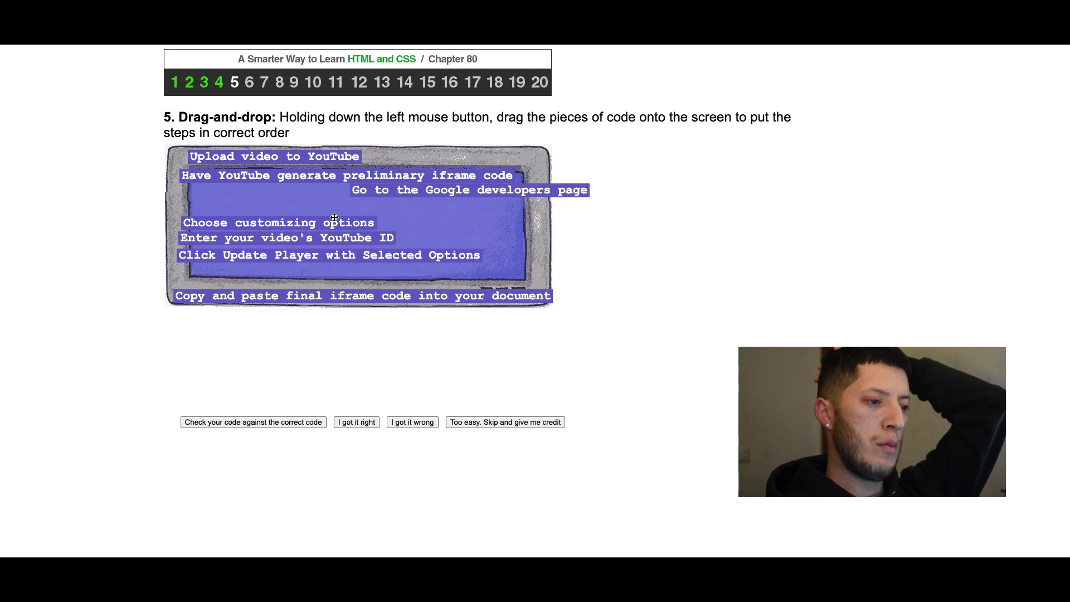
pyautogui.moveTo(361, 189); pyautogui.dragTo(187, 206)
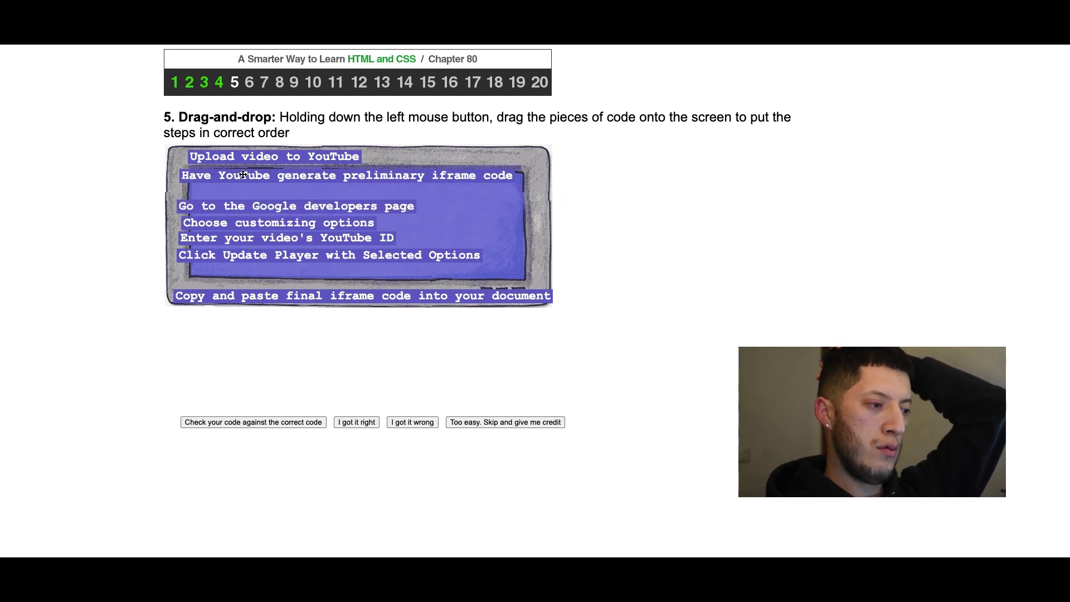
pyautogui.moveTo(198, 178); pyautogui.dragTo(196, 187)
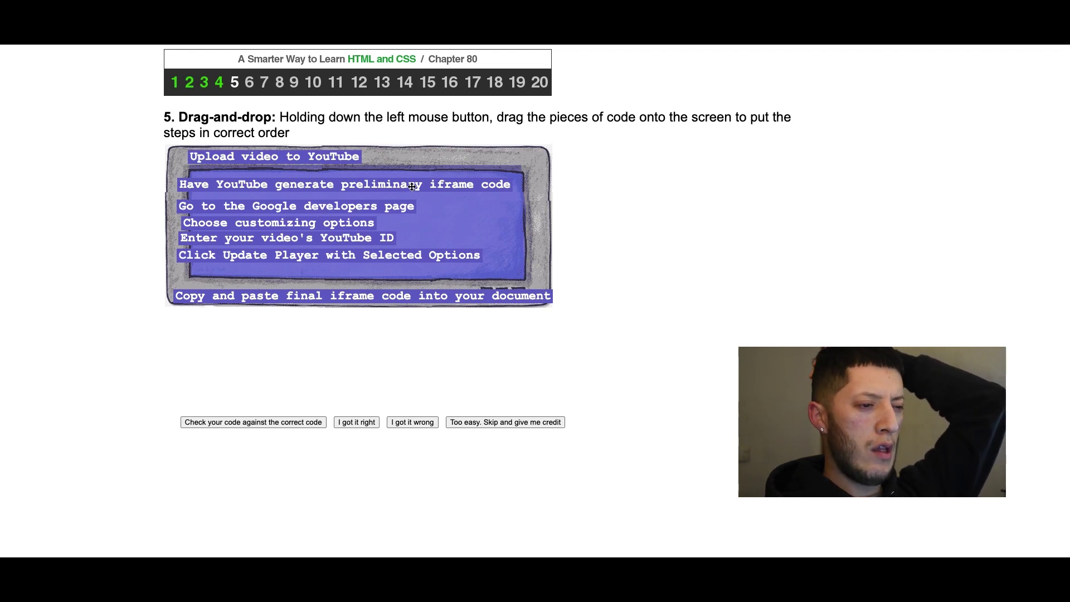
pyautogui.moveTo(412, 186); pyautogui.dragTo(411, 191)
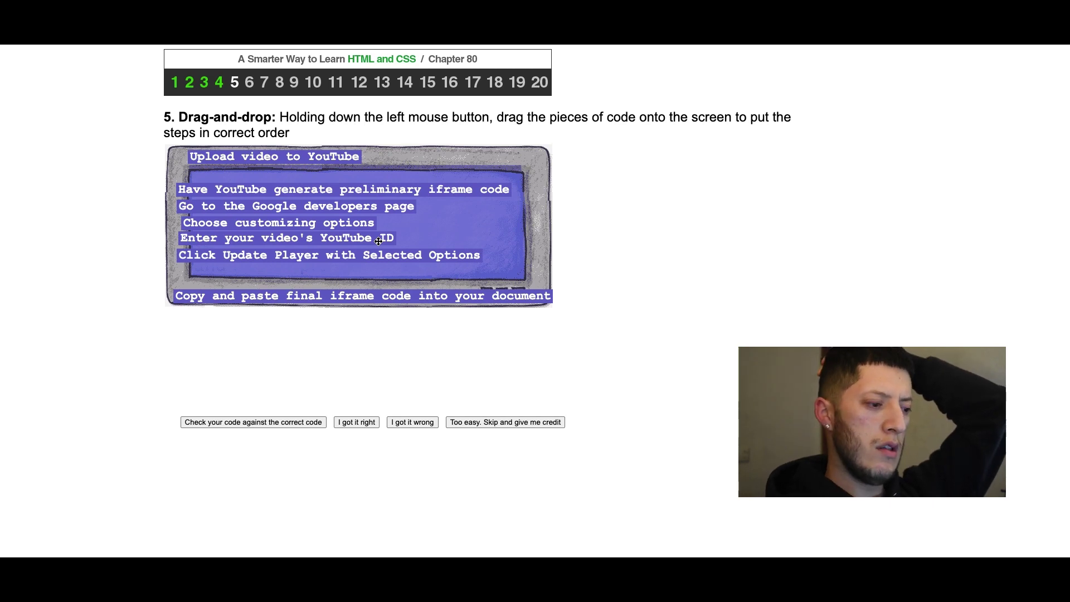
# Compare the ordering with the correct order, then mark exercise 5 as wrong.
pyautogui.click(274, 423)
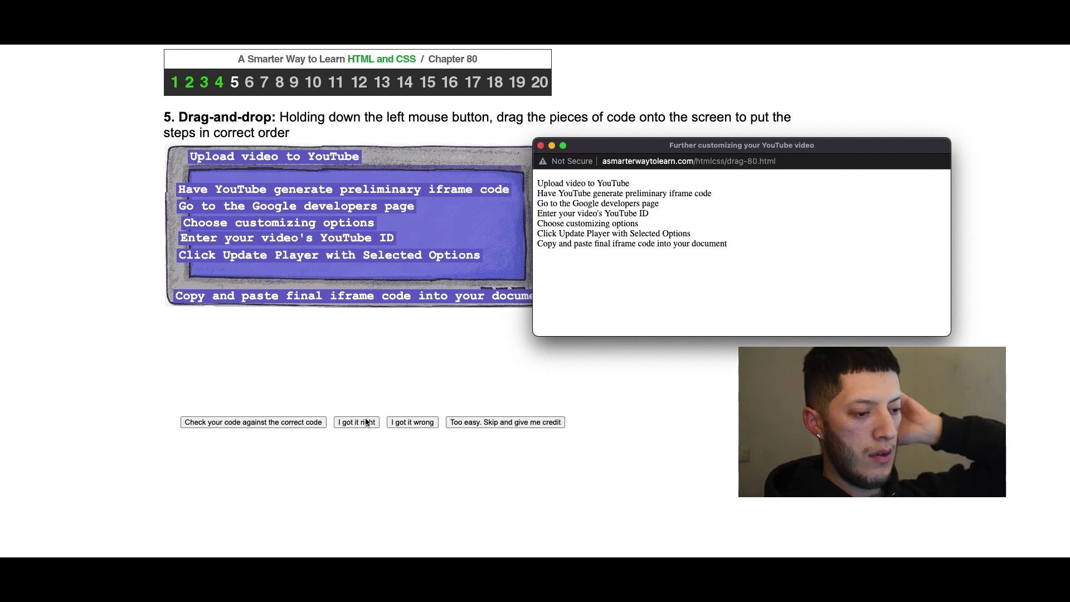
pyautogui.click(540, 146)
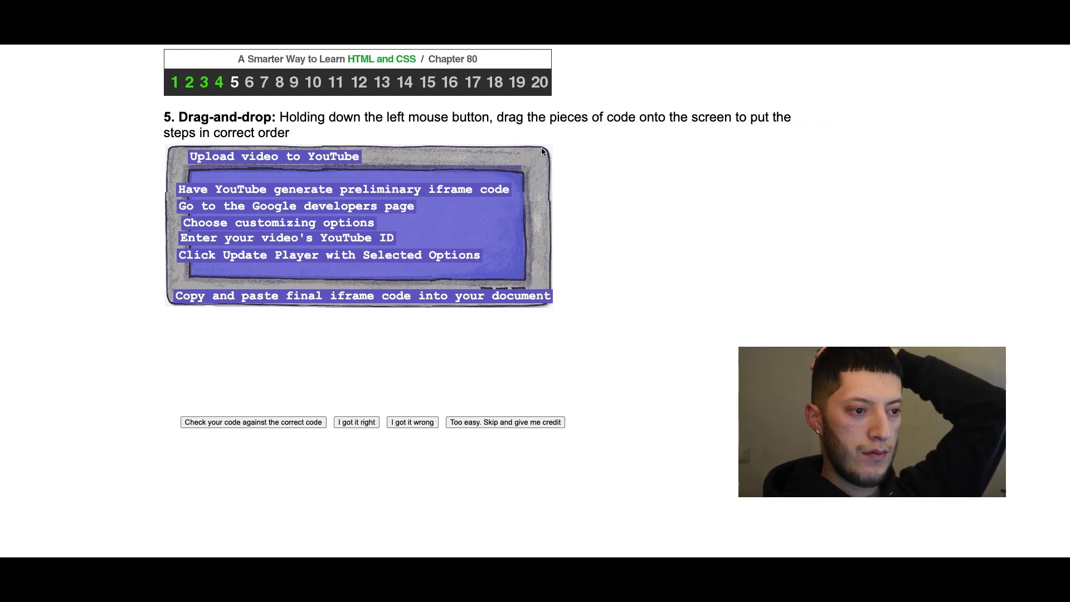
pyautogui.click(401, 422)
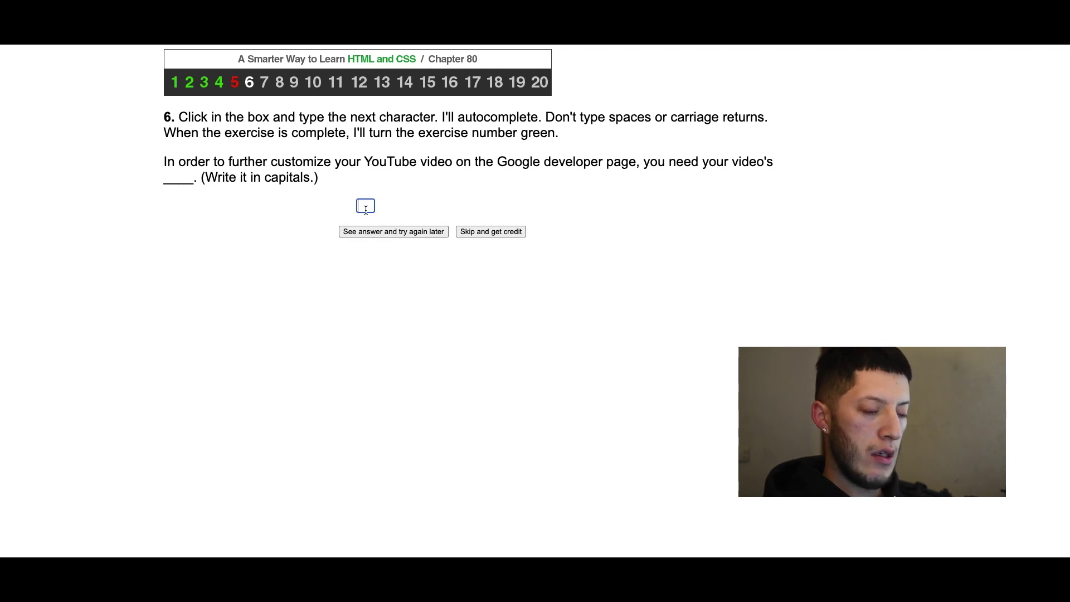
# Answer exercise 6 with 'ID' and exercise 7 with 'Google'.
pyautogui.write('ID')
pyautogui.press('Tab')
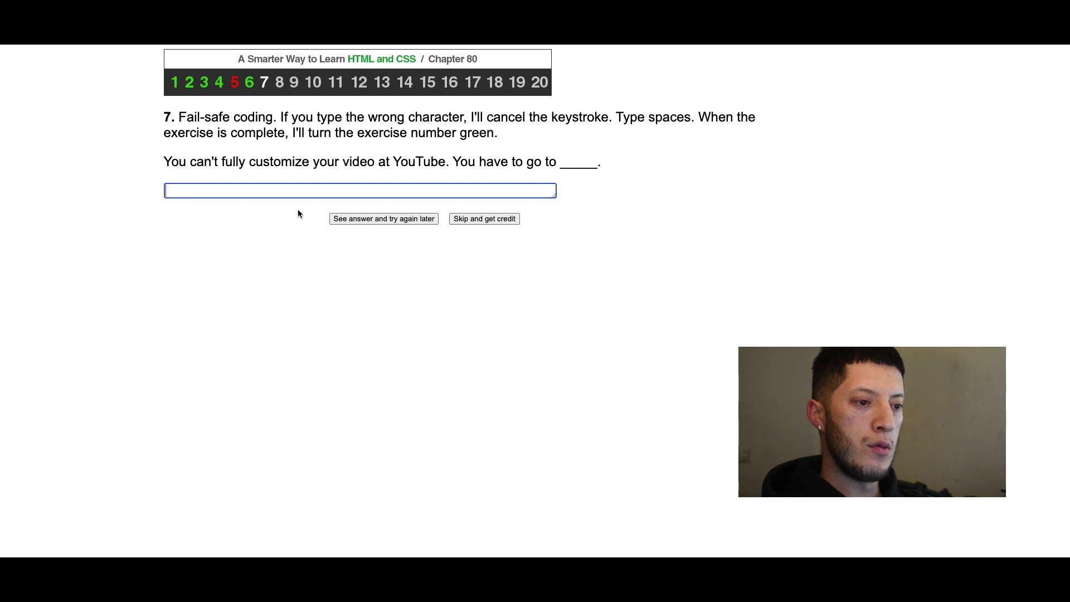
pyautogui.write('Go')
pyautogui.write('ogle')
pyautogui.press('Tab')
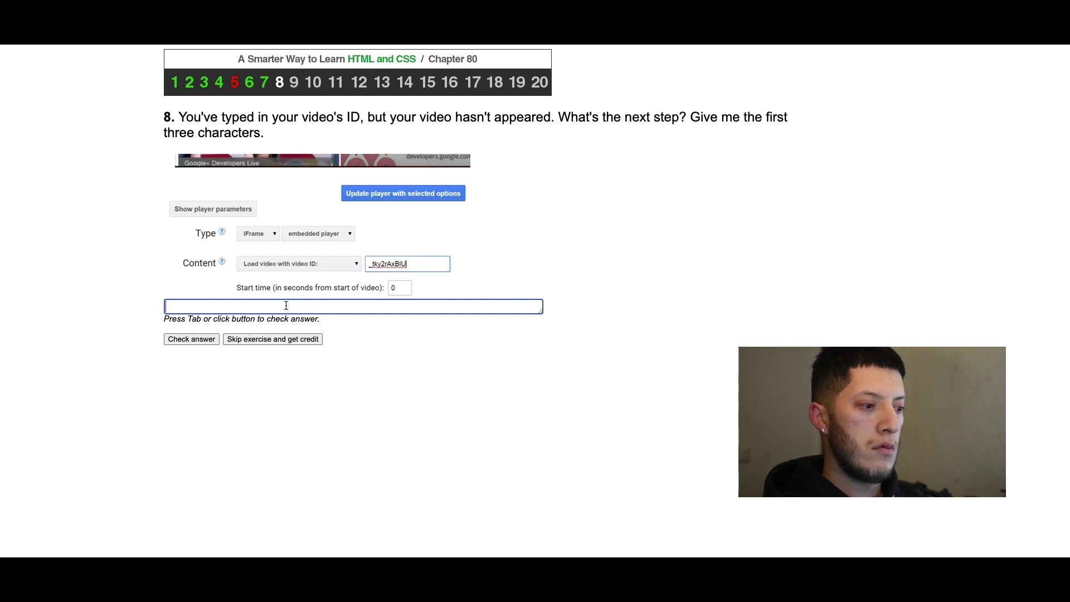
# Answer exercise 8 with 'Upd' and exercise 9 with 'U'.
pyautogui.write('Upd')
pyautogui.click(211, 340)
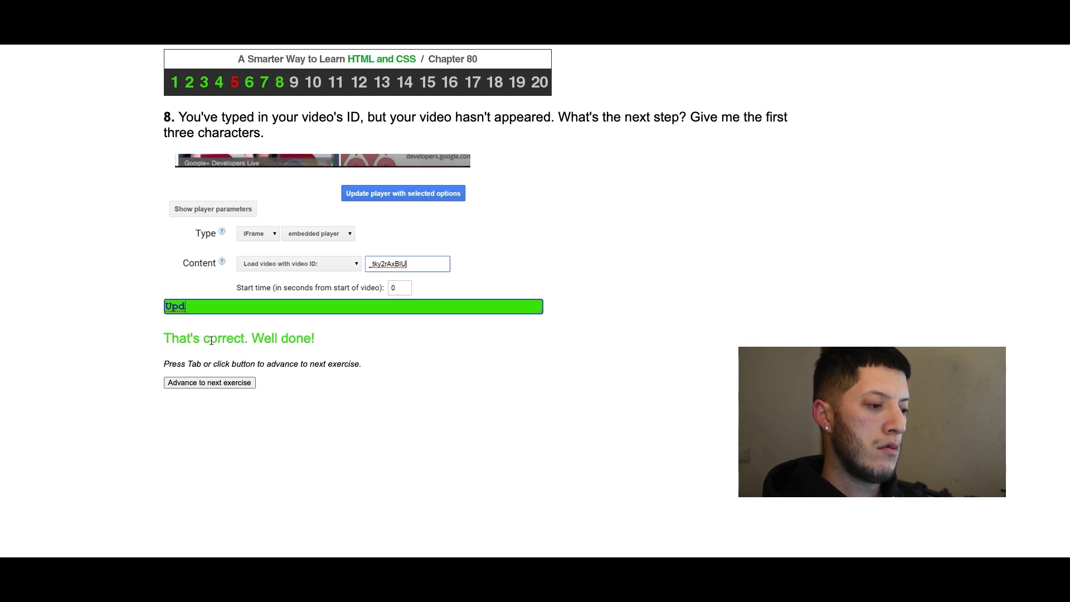
pyautogui.click(228, 385)
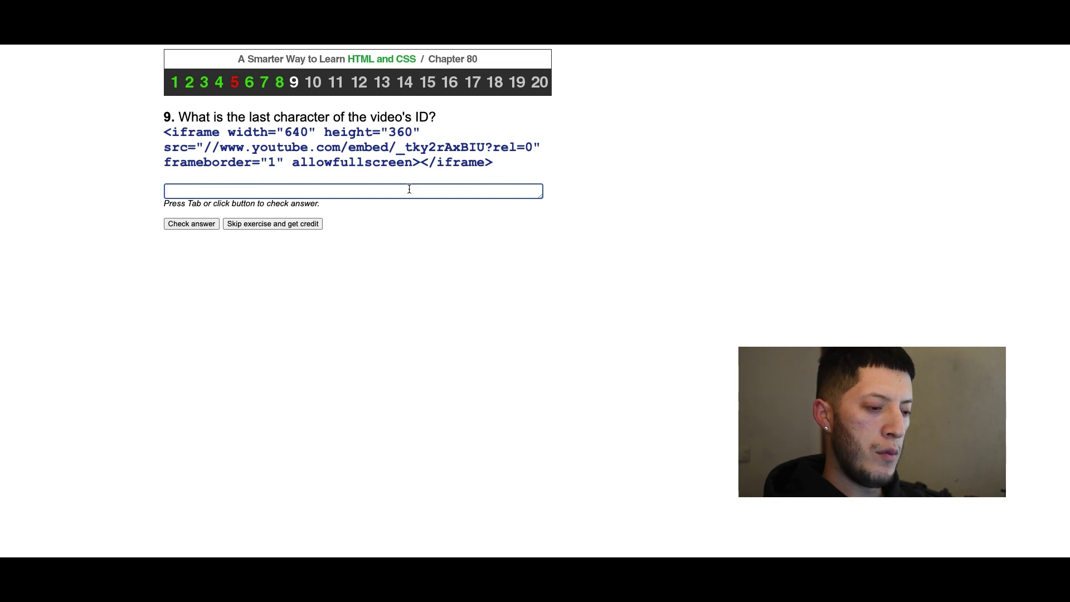
pyautogui.write('U')
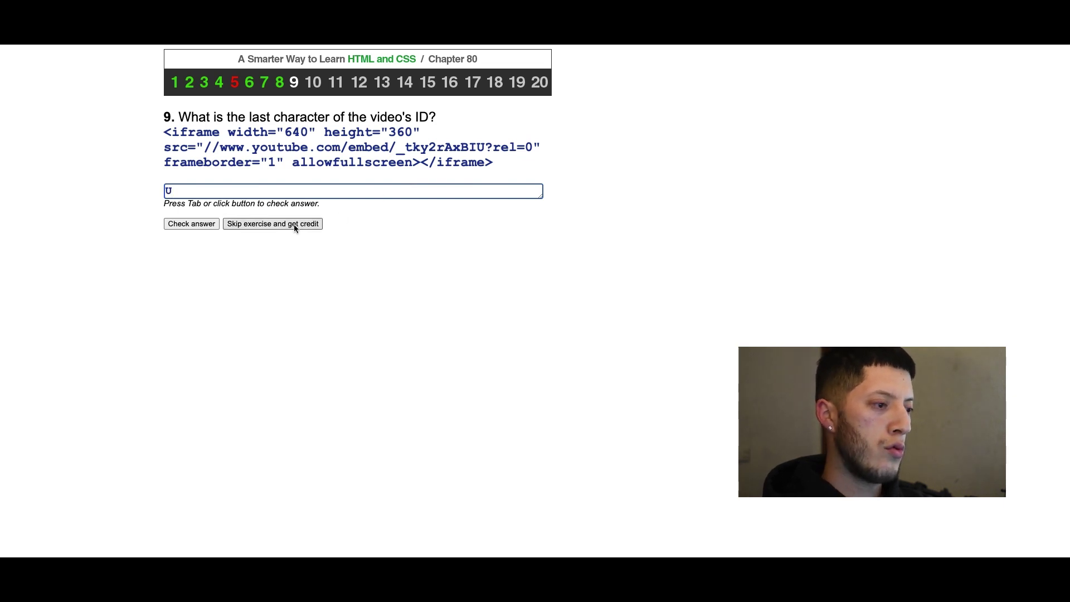
pyautogui.press('Tab')
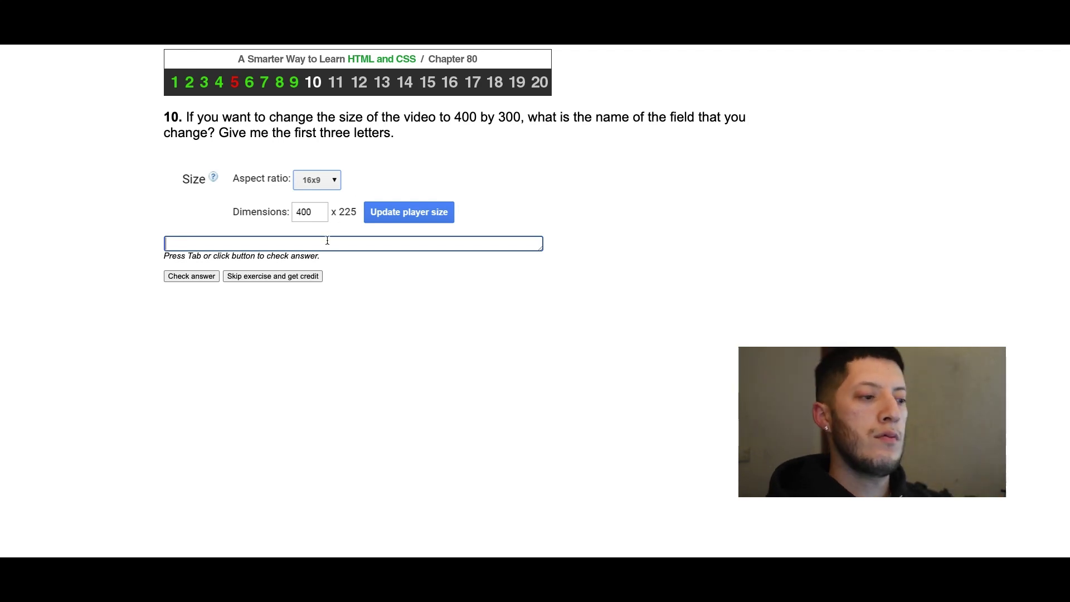
# Submit 'Dimensions' for exercise 10, which is marked wrong.
pyautogui.write('Dimensions')
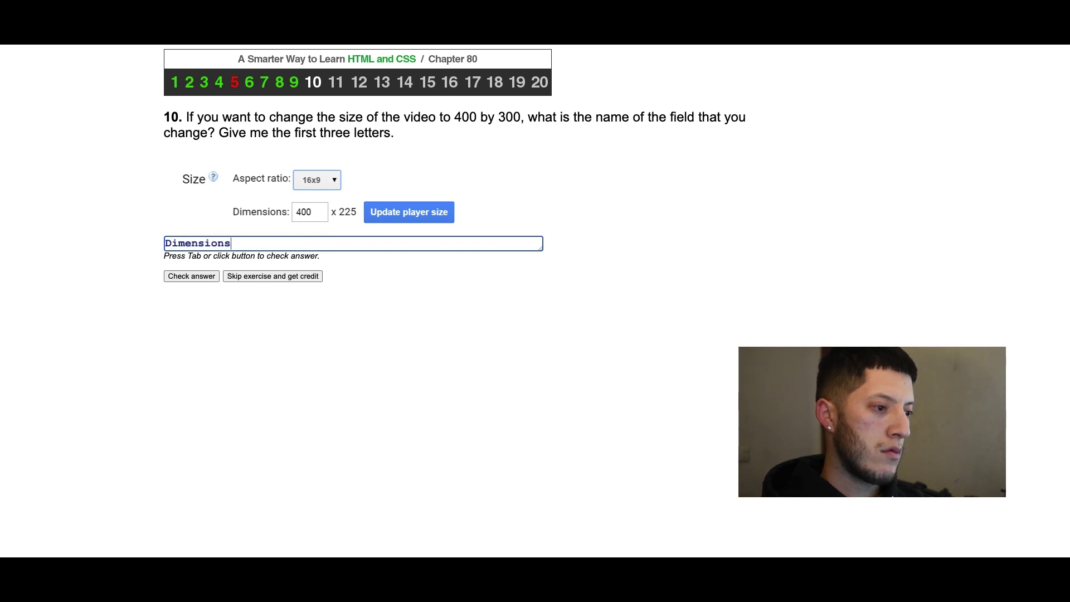
pyautogui.click(200, 277)
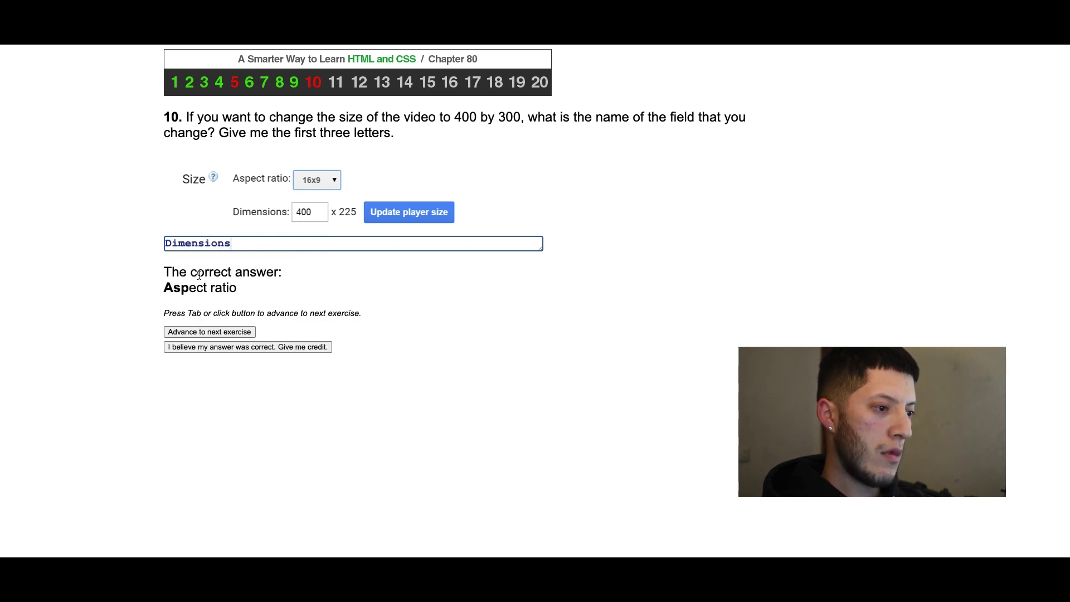
pyautogui.press('Tab')
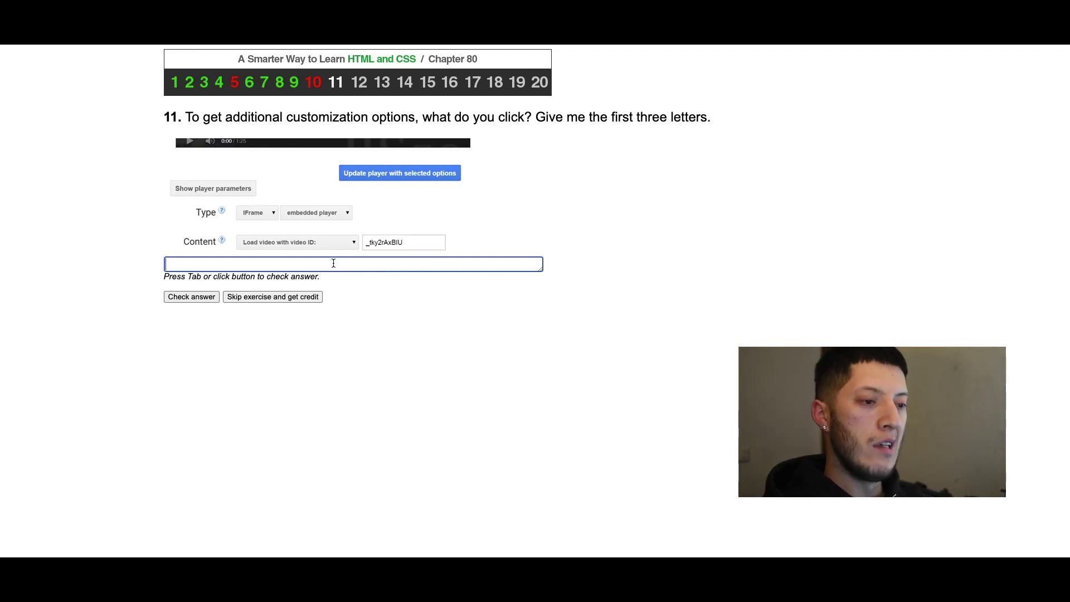
# Answer exercise 11 with 'sho' and exercise 12 with 'mod'.
pyautogui.write('sho')
pyautogui.press('Tab')
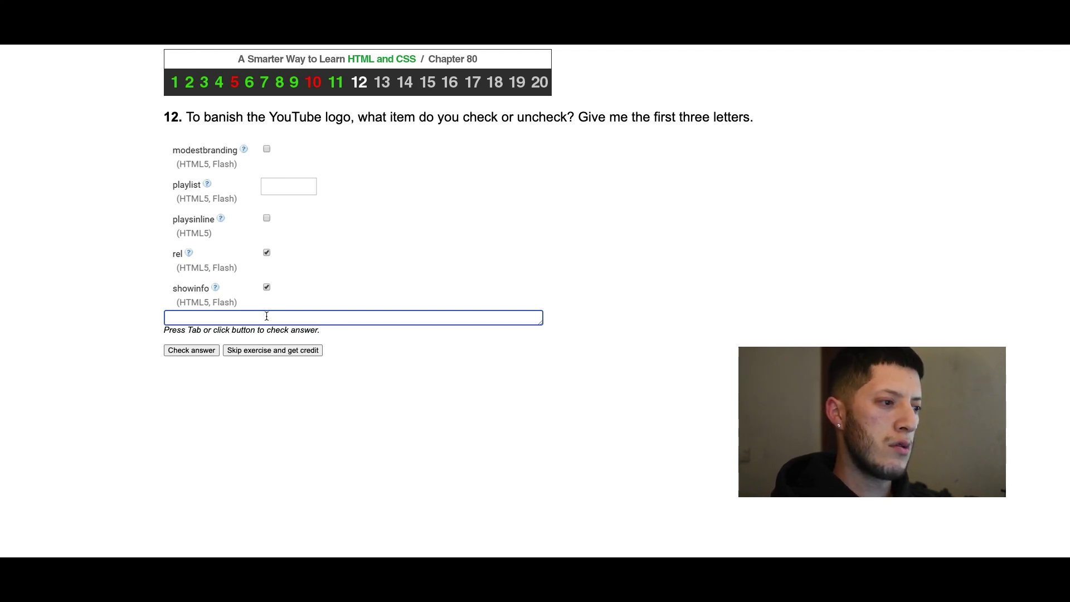
pyautogui.write('mod')
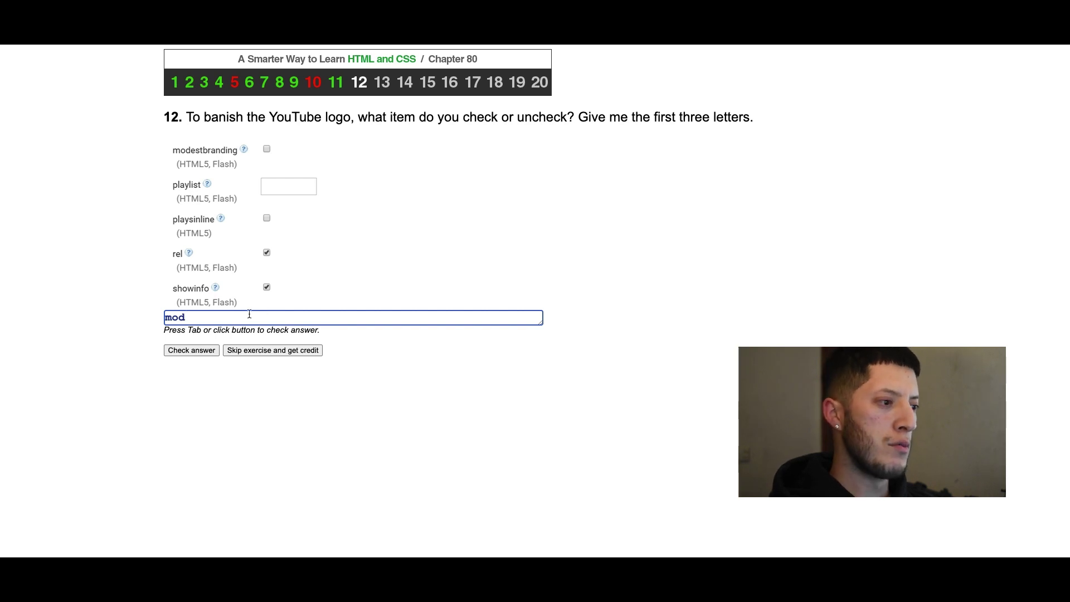
pyautogui.click(189, 351)
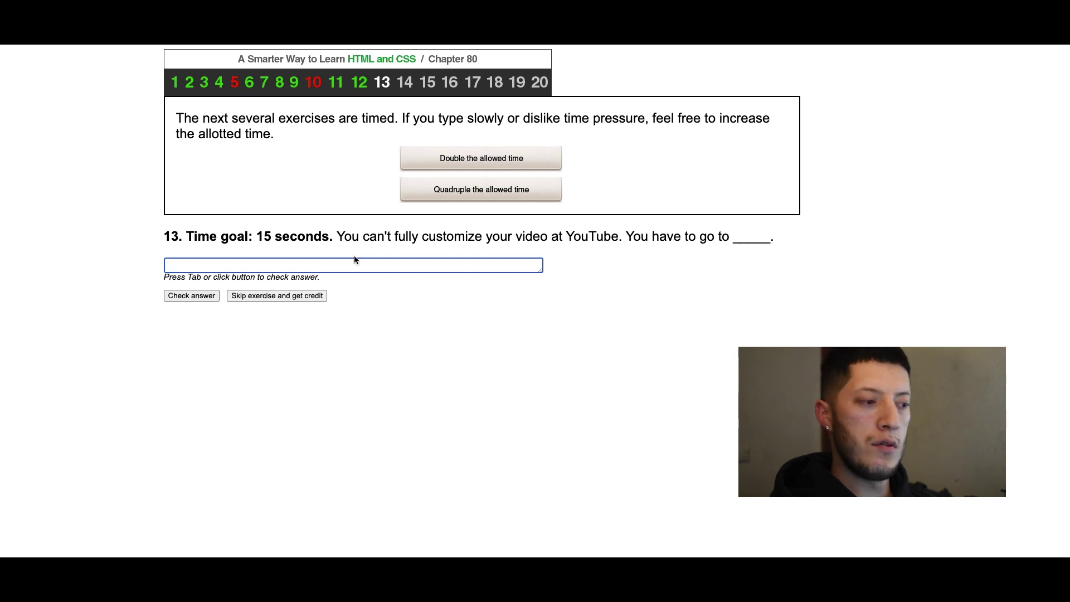
# Answer timed exercises 13–15 with 'Google', 'Upd' and 'U'.
pyautogui.write('Google')
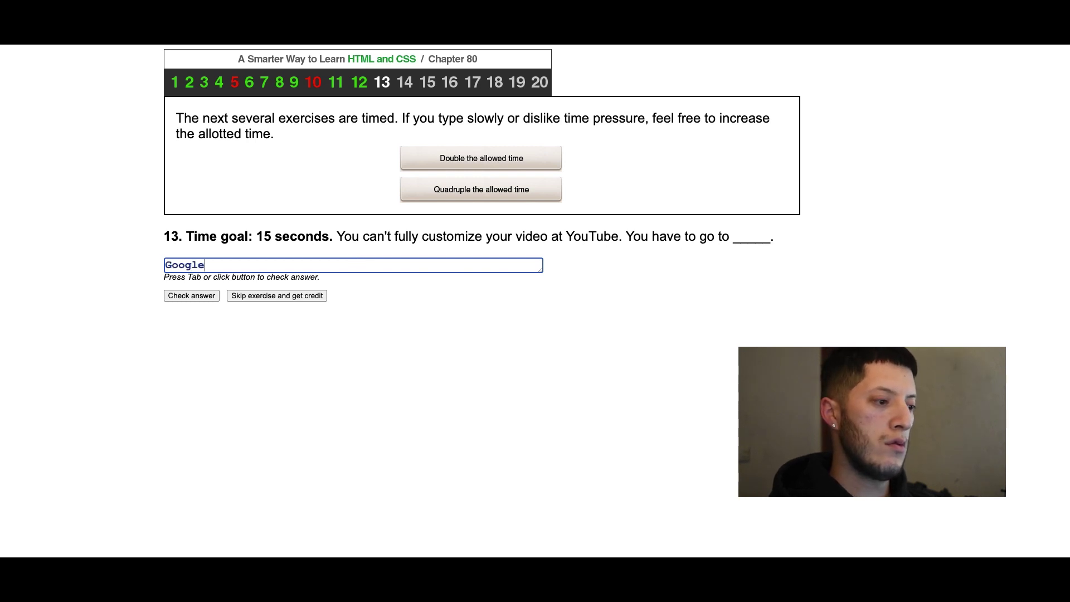
pyautogui.press('Tab')
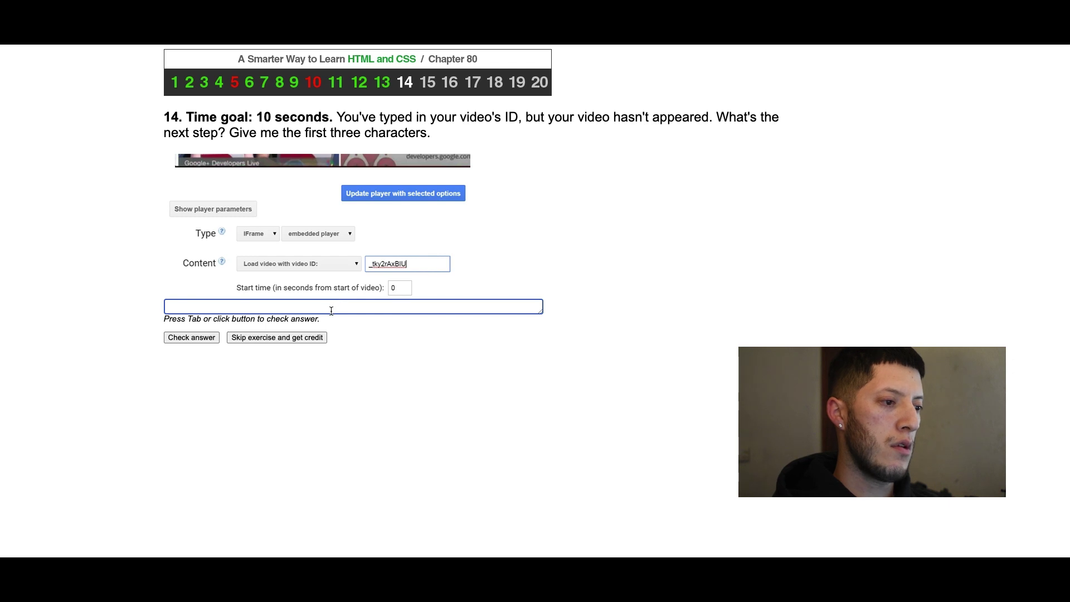
pyautogui.write('Upd')
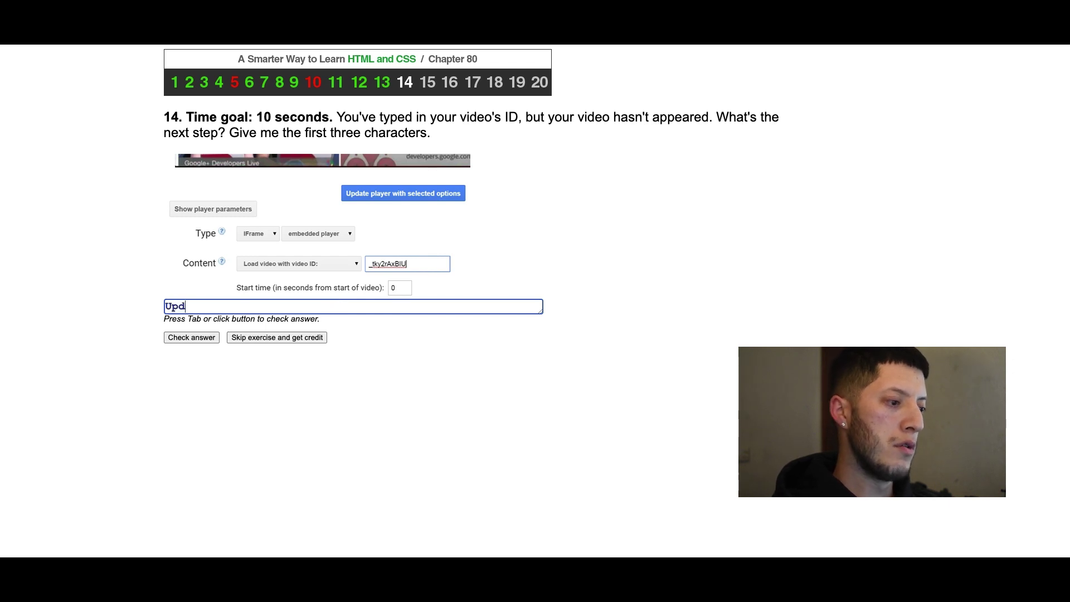
pyautogui.click(193, 339)
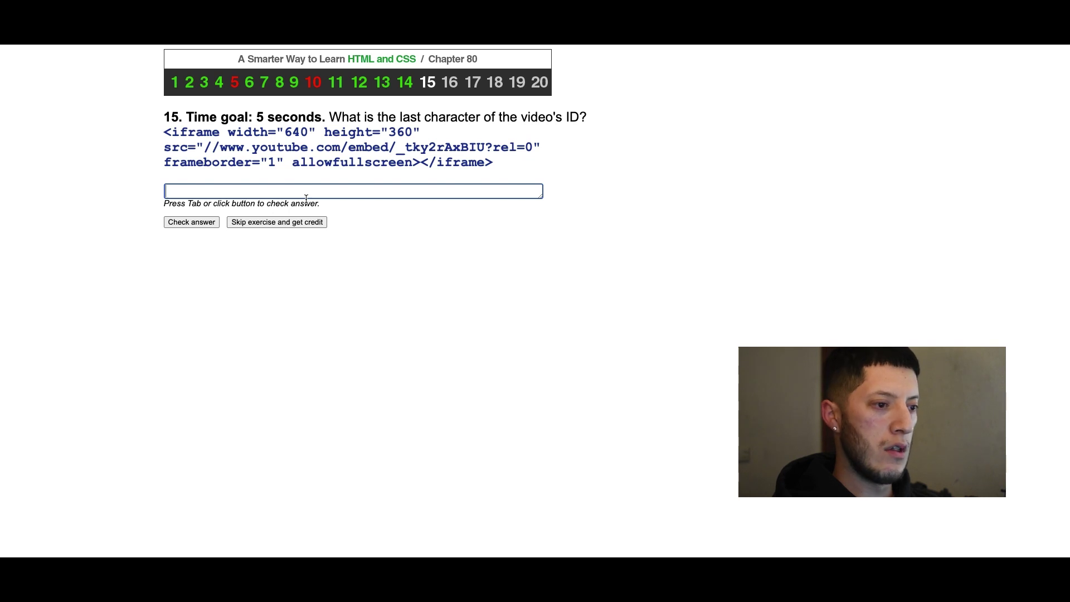
pyautogui.write('U')
pyautogui.click(210, 222)
pyautogui.click(239, 266)
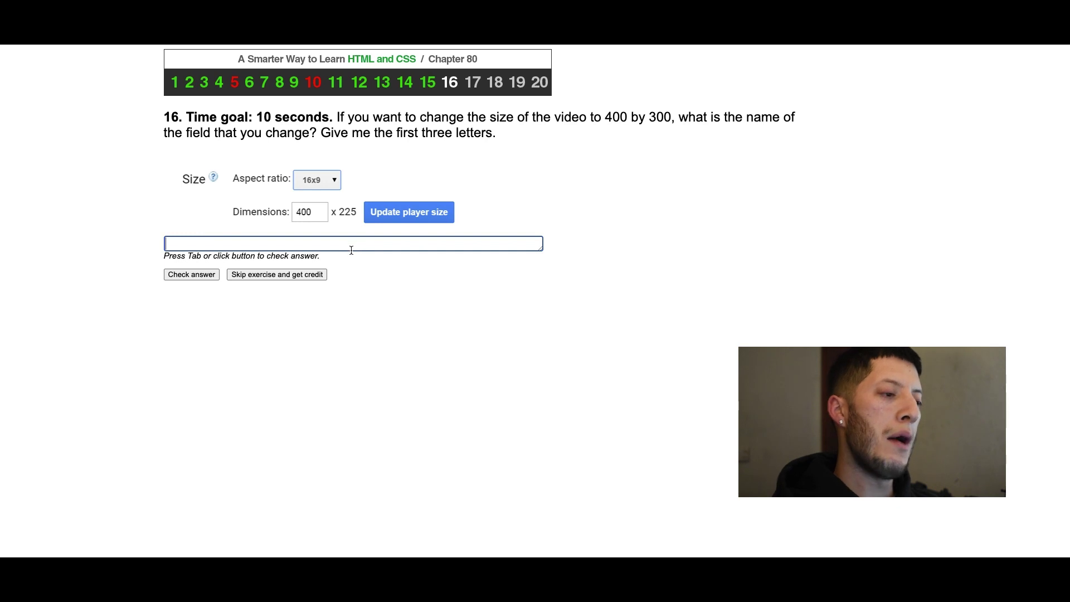
# Answer timed exercises 16–18 with 'Asp', 'Sho' and 'mod'.
pyautogui.write('Asp')
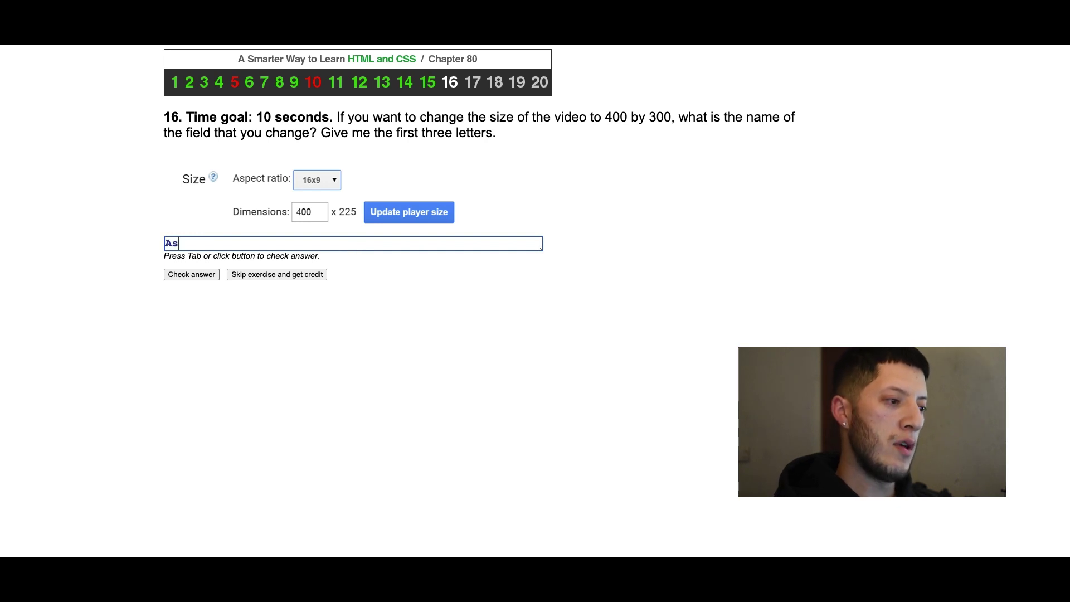
pyautogui.click(214, 275)
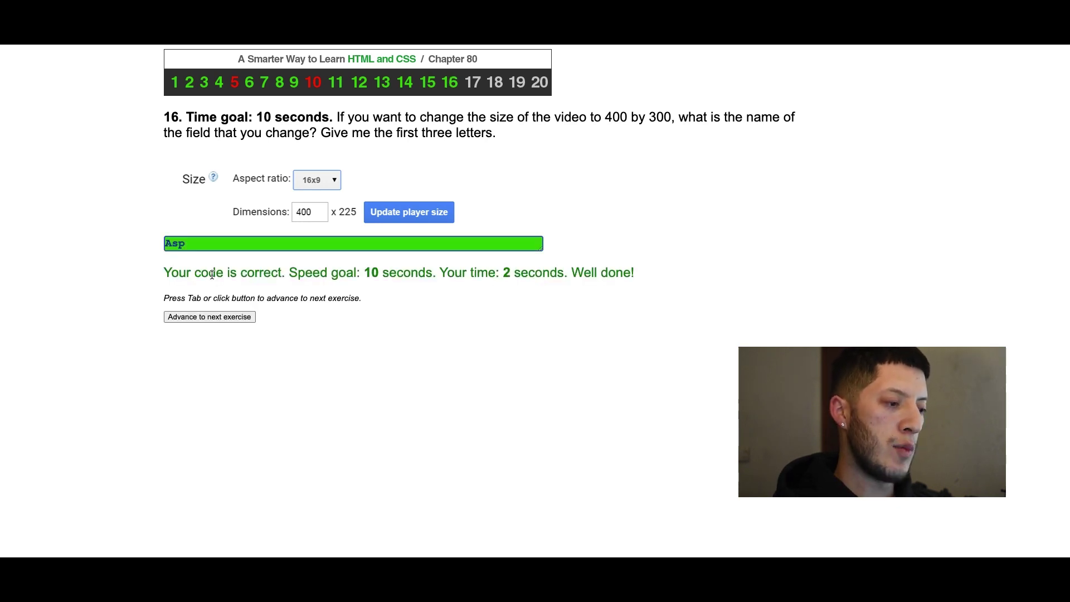
pyautogui.click(195, 315)
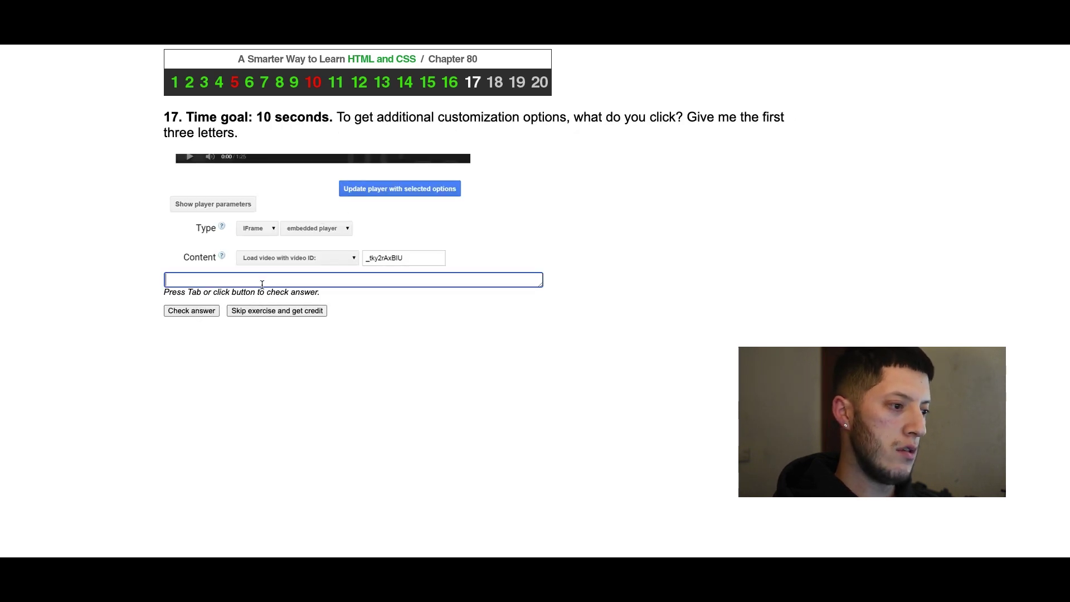
pyautogui.write('Sho')
pyautogui.click(205, 311)
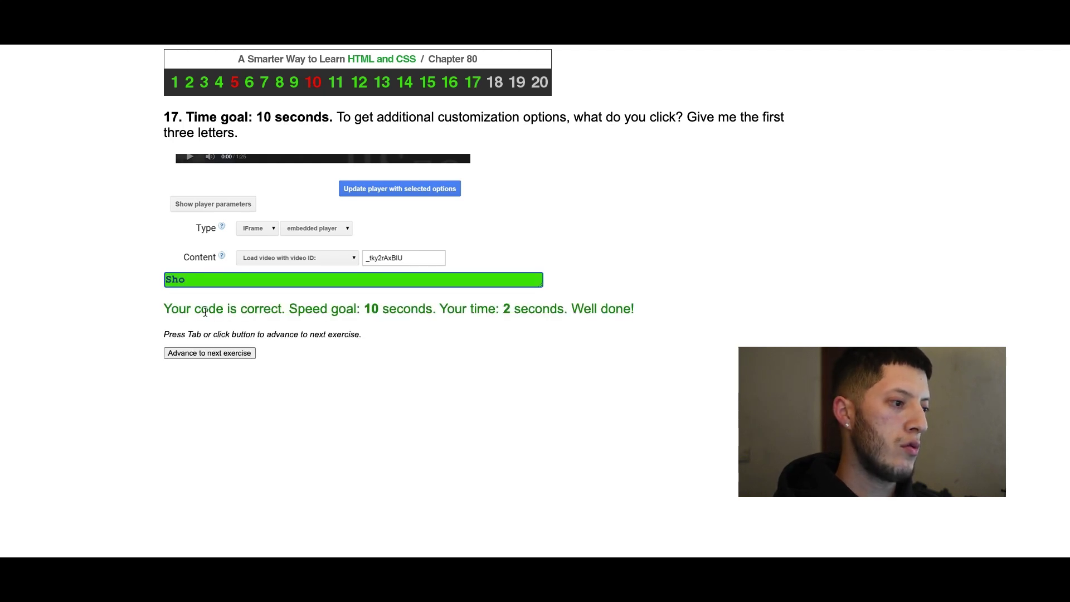
pyautogui.click(216, 353)
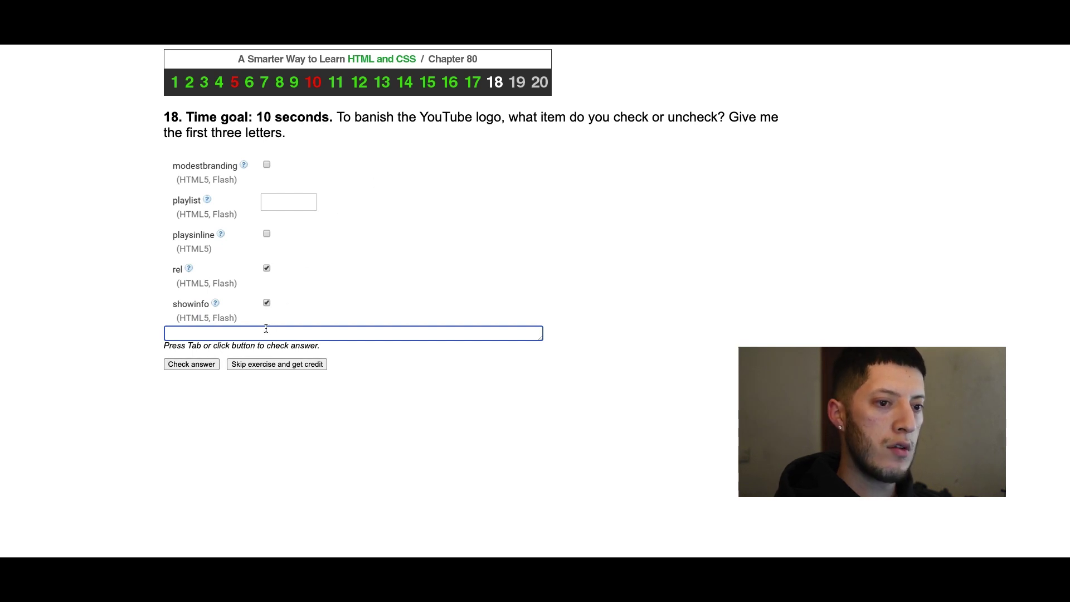
pyautogui.write('mod')
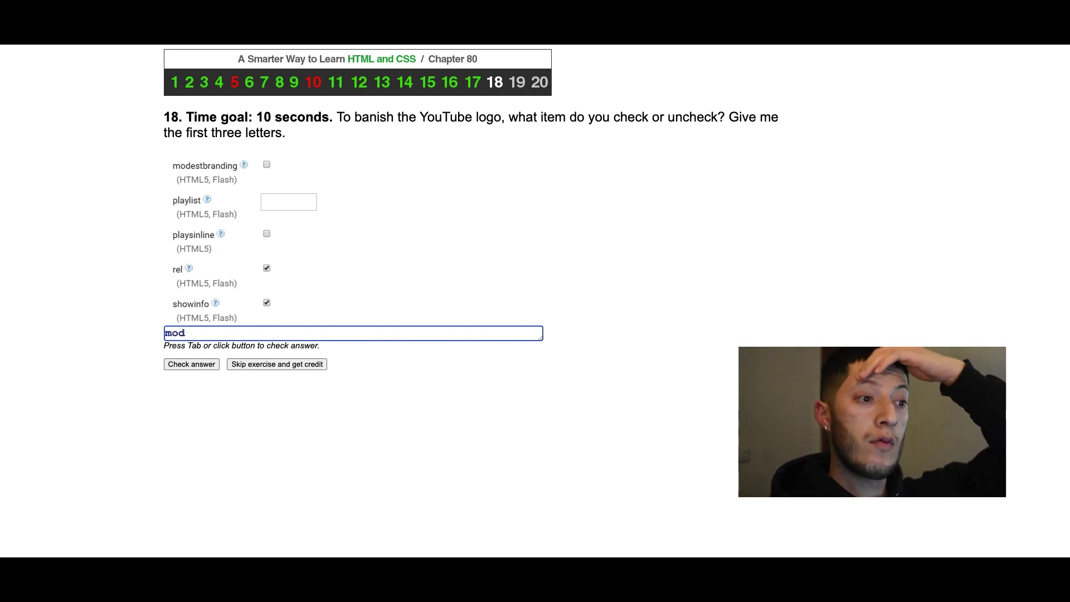
pyautogui.click(210, 365)
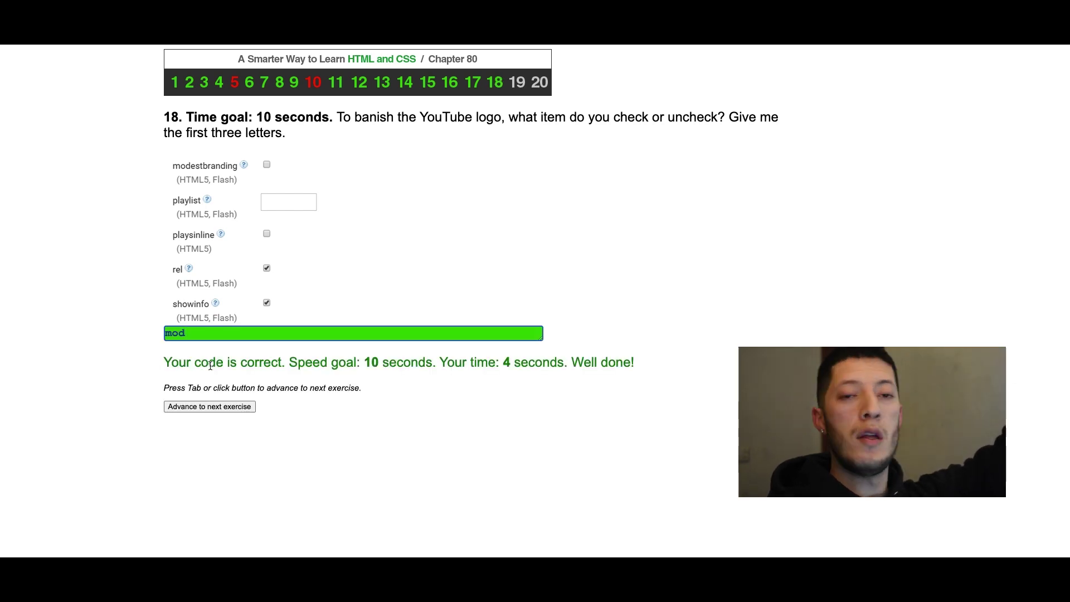